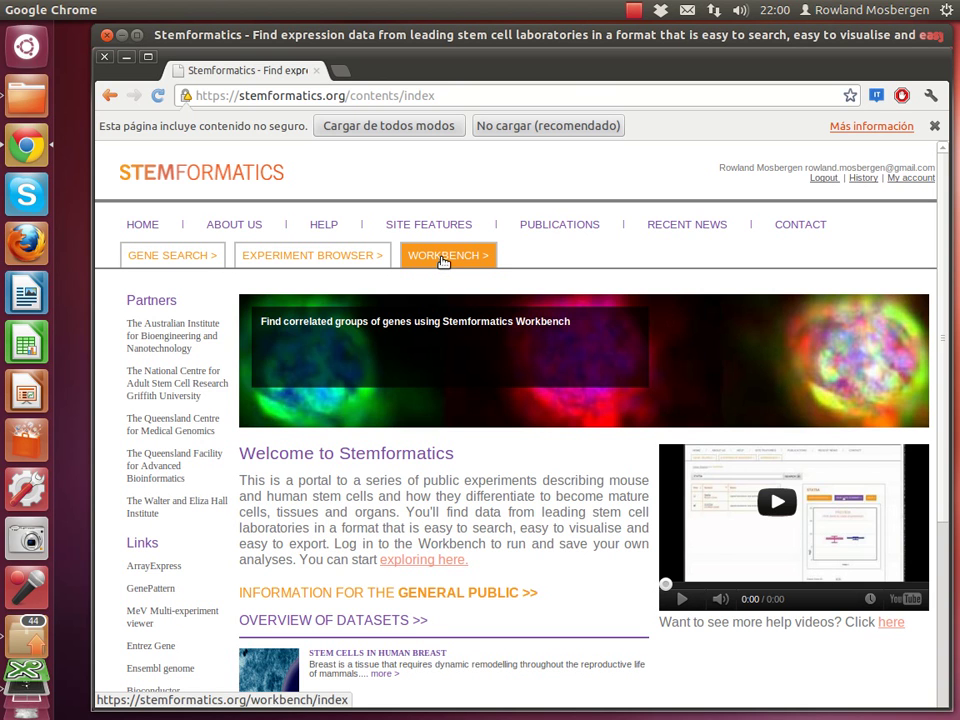
- Open the Workbench, then expand the gene set management section to view its options and collapse it again
left_click(442, 258)
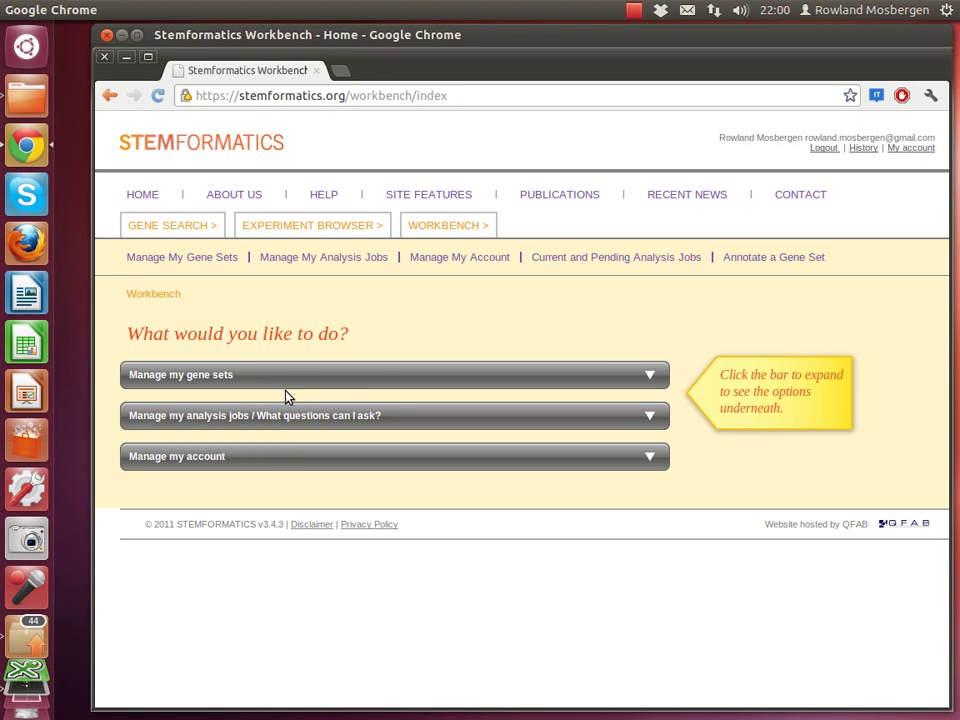
left_click(376, 375)
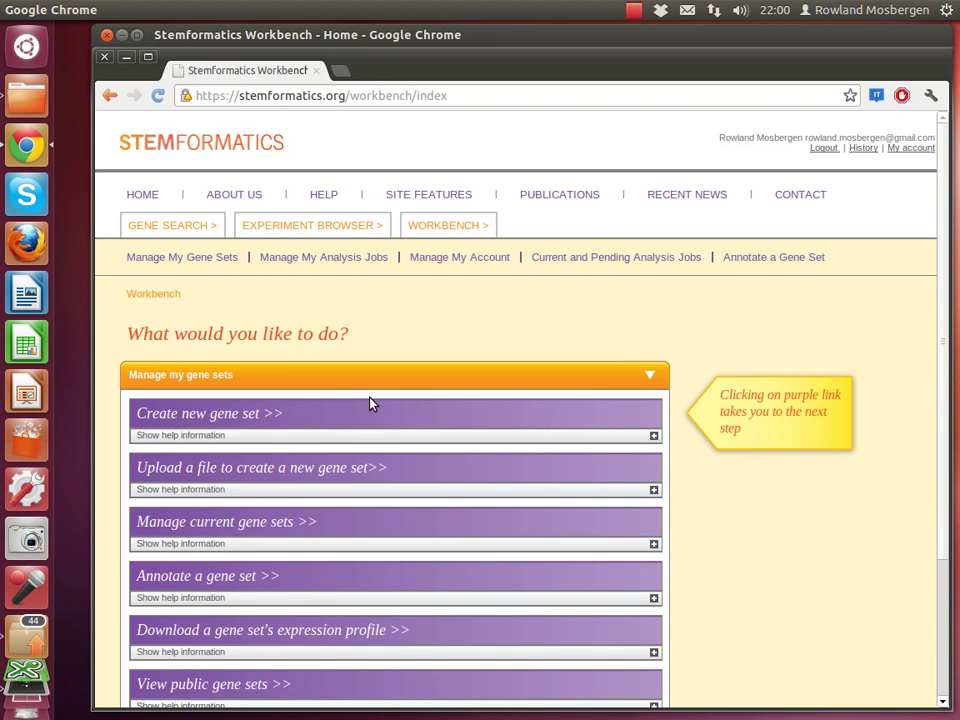
scroll(370, 403, "down", 3)
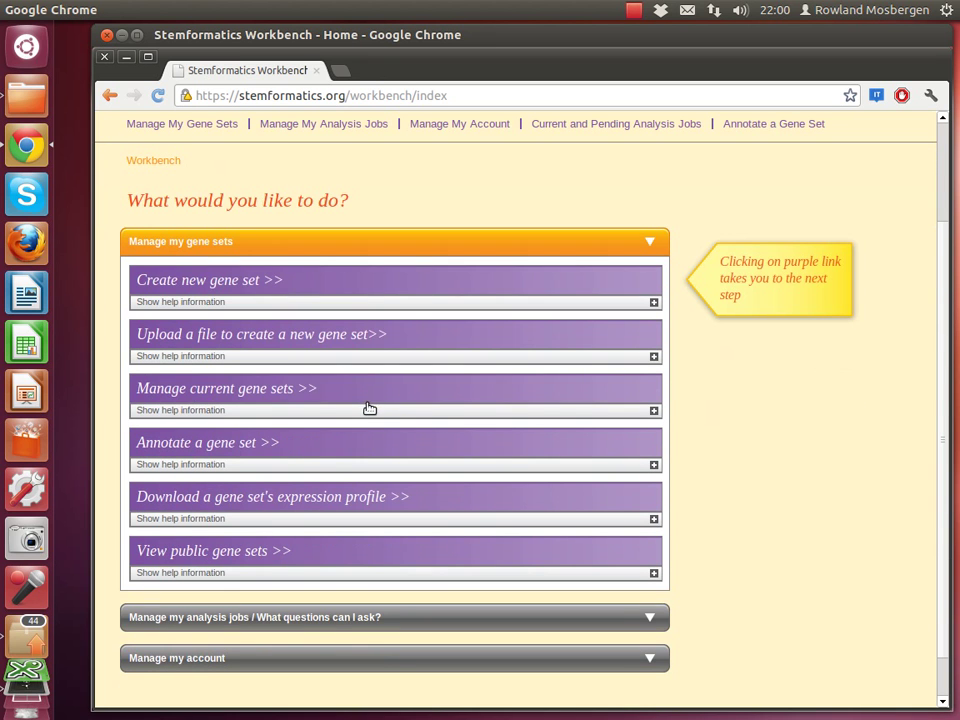
left_click(285, 248)
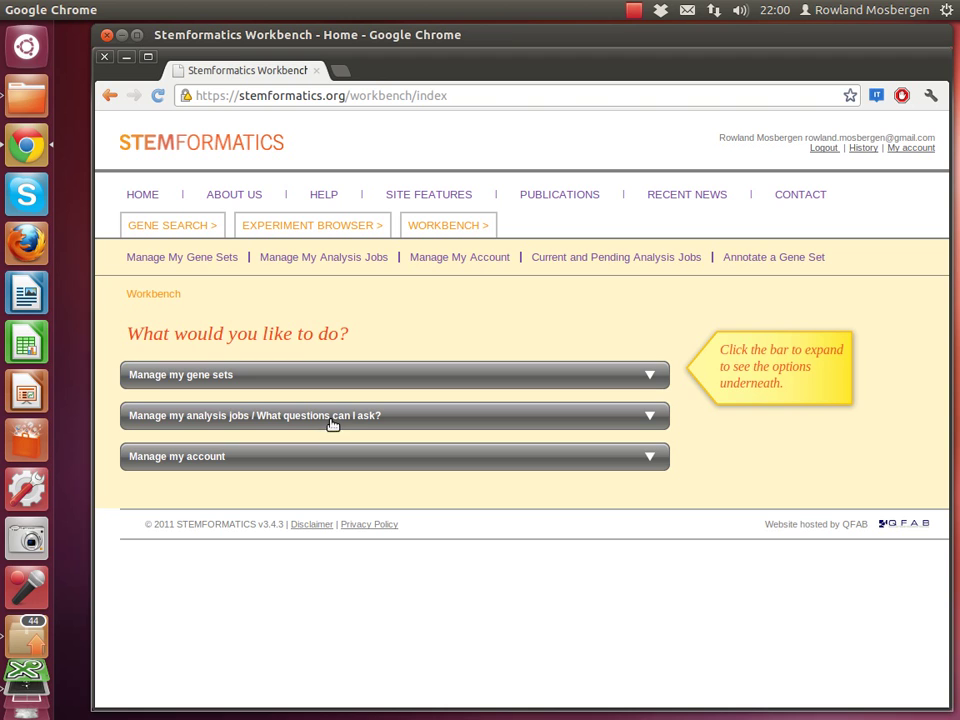
- Go to Manage My Gene Sets and look through the available gene set options
left_click(199, 263)
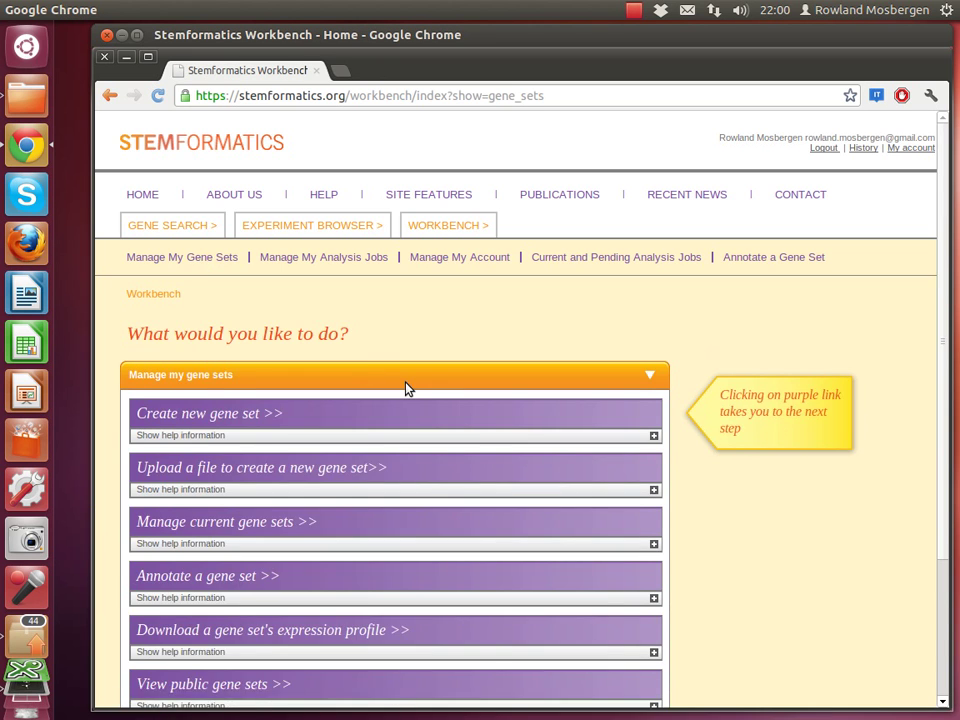
scroll(405, 388, "down", 3)
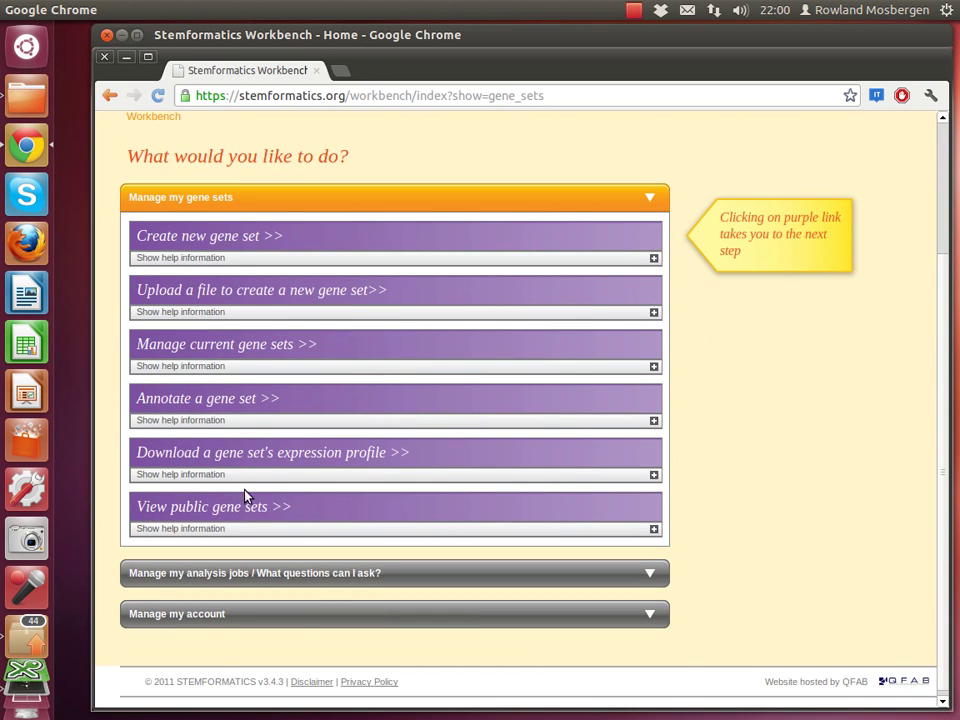
scroll(272, 268, "up", 2)
scroll(277, 272, "up", 1)
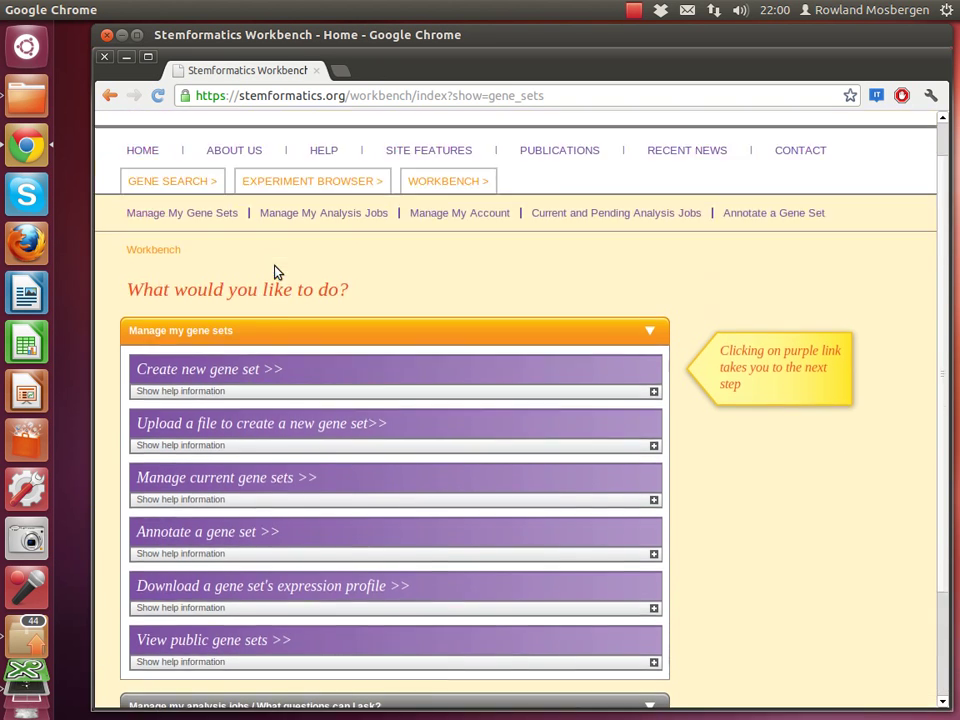
scroll(277, 272, "down", 2)
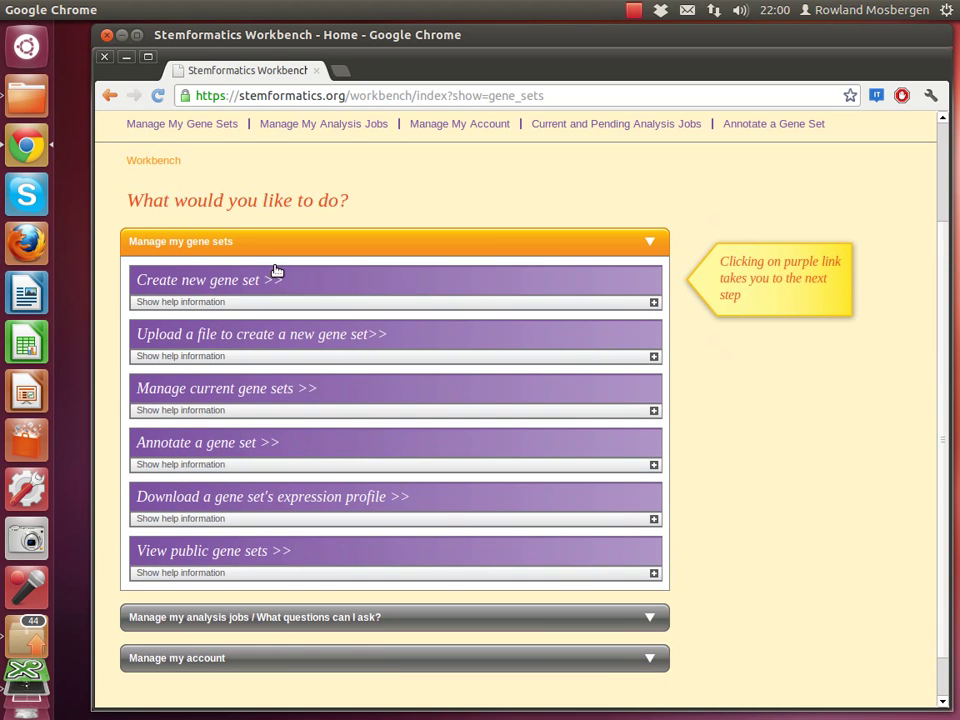
- View the Manage My Analysis Jobs options and go on to the Manage My Account options
left_click(343, 125)
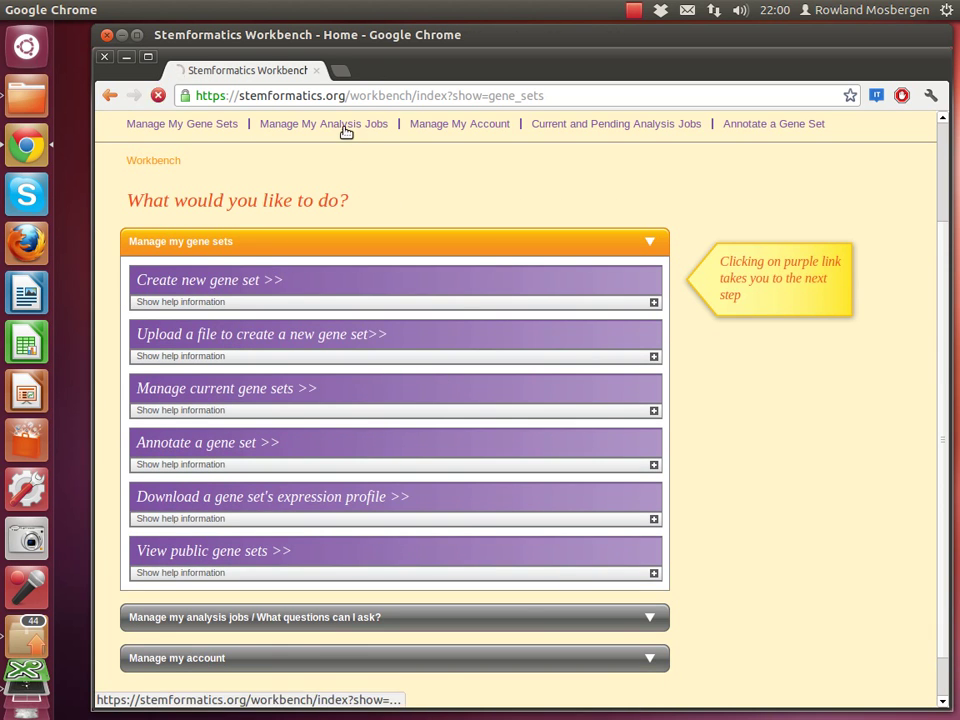
scroll(448, 279, "down", 6)
scroll(437, 259, "up", 3)
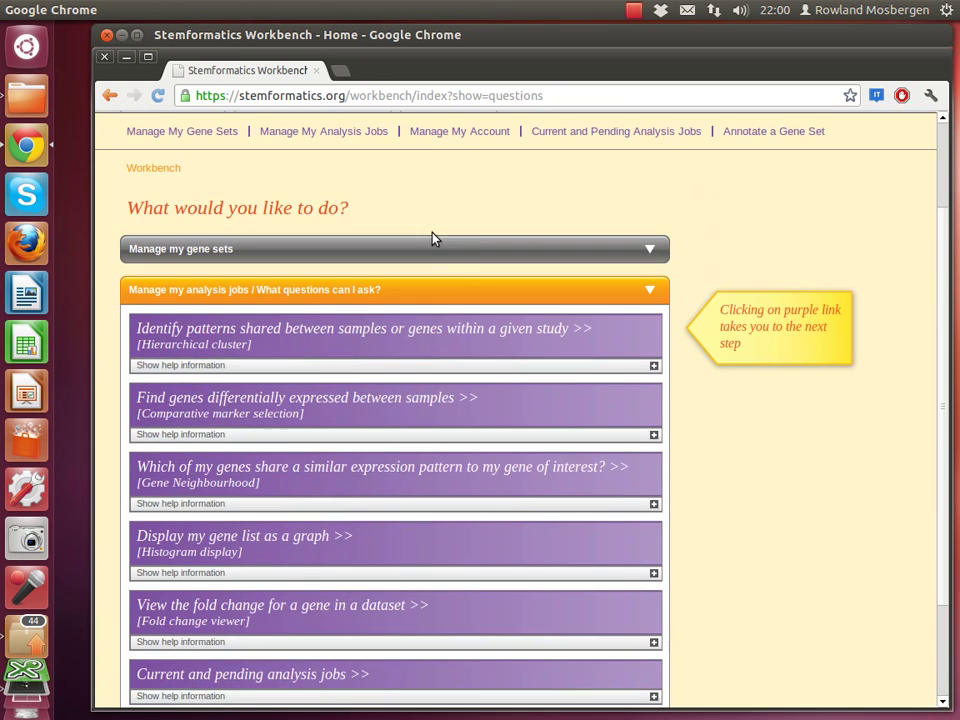
left_click(436, 133)
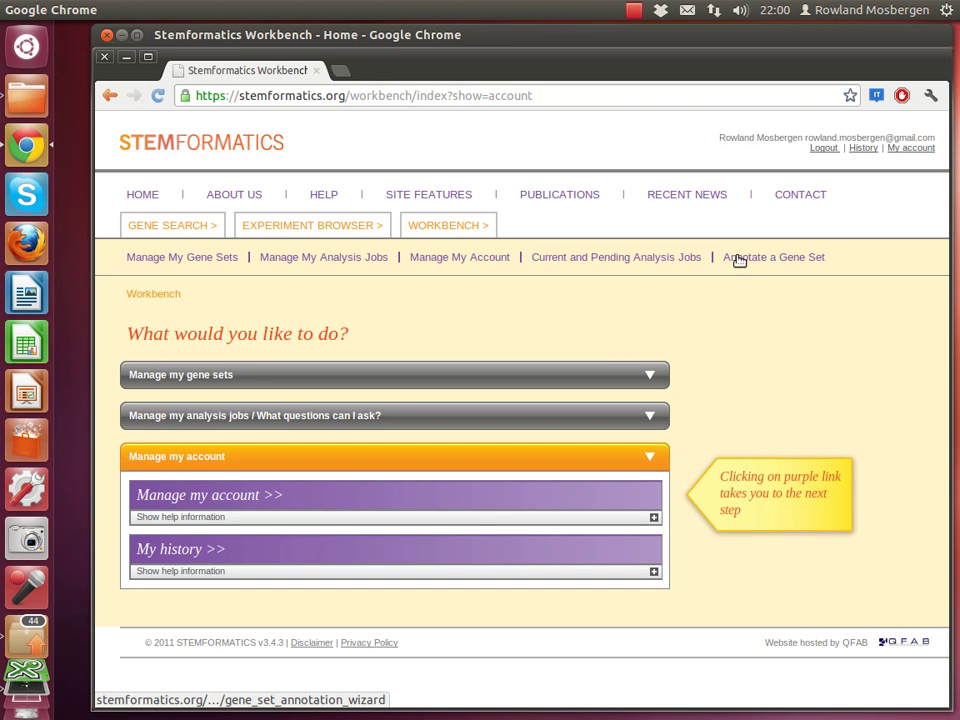
- Expand the gene set section, review its options and show the help information for annotating a gene set
left_click(308, 385)
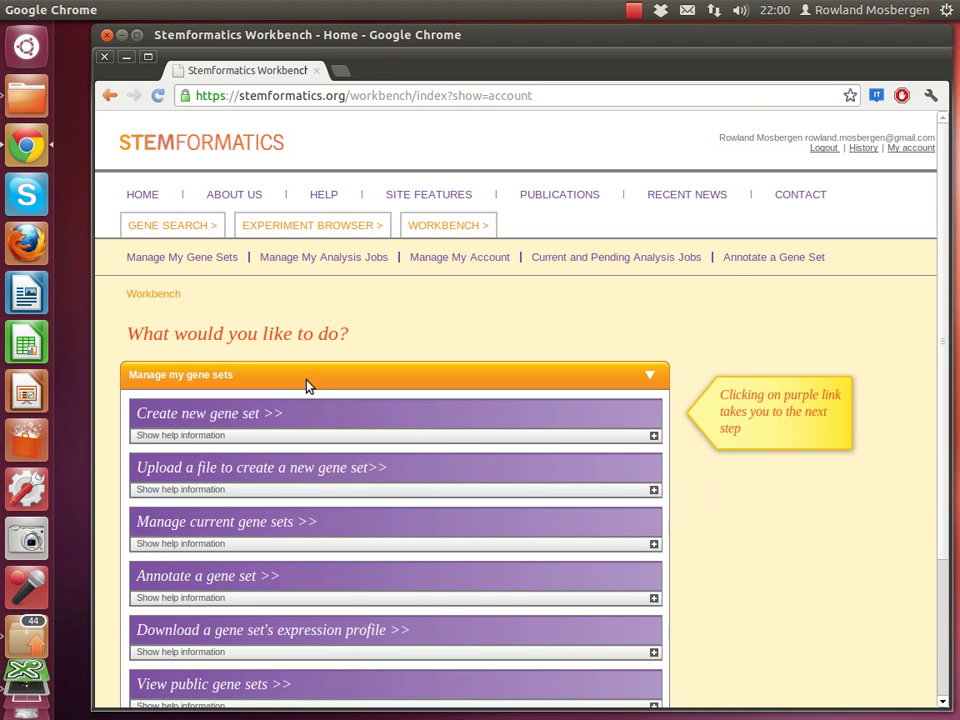
scroll(449, 318, "down", 1)
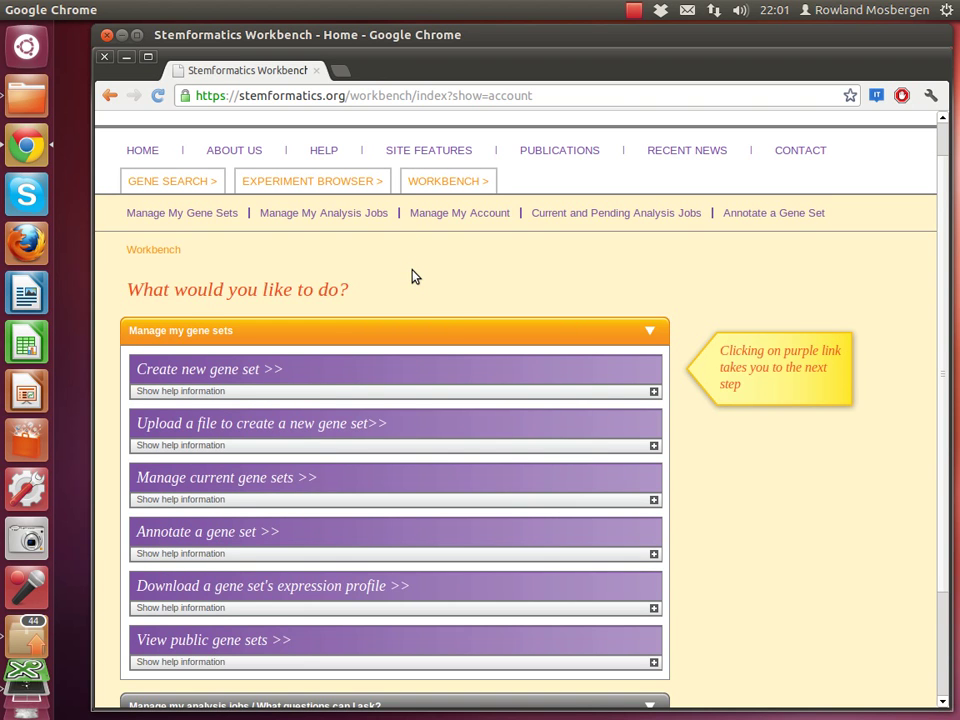
scroll(415, 276, "down", 1)
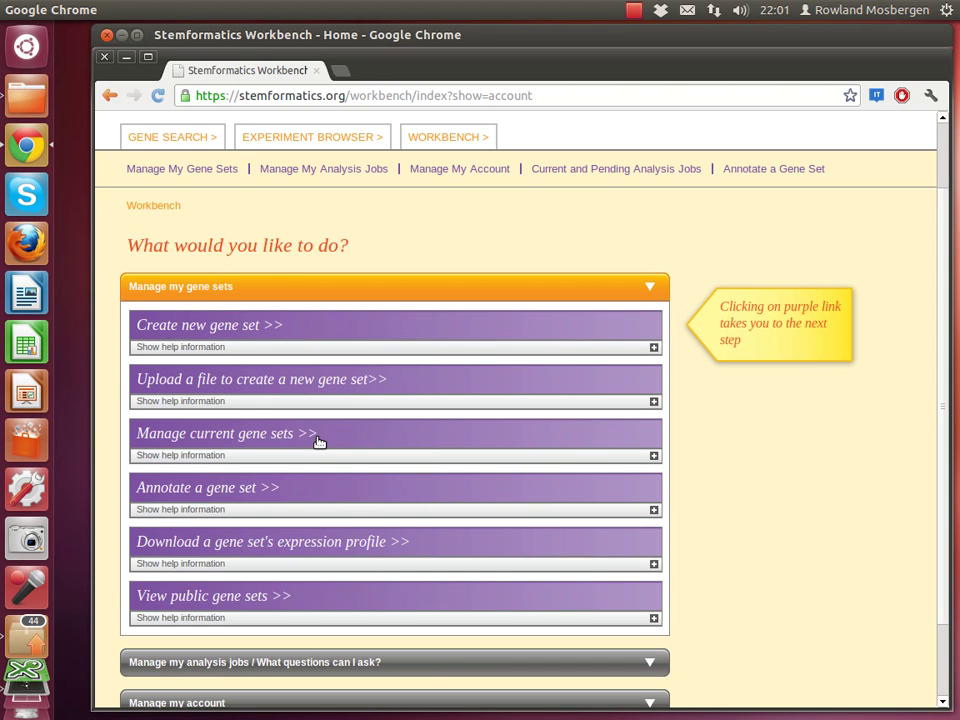
scroll(318, 441, "down", 2)
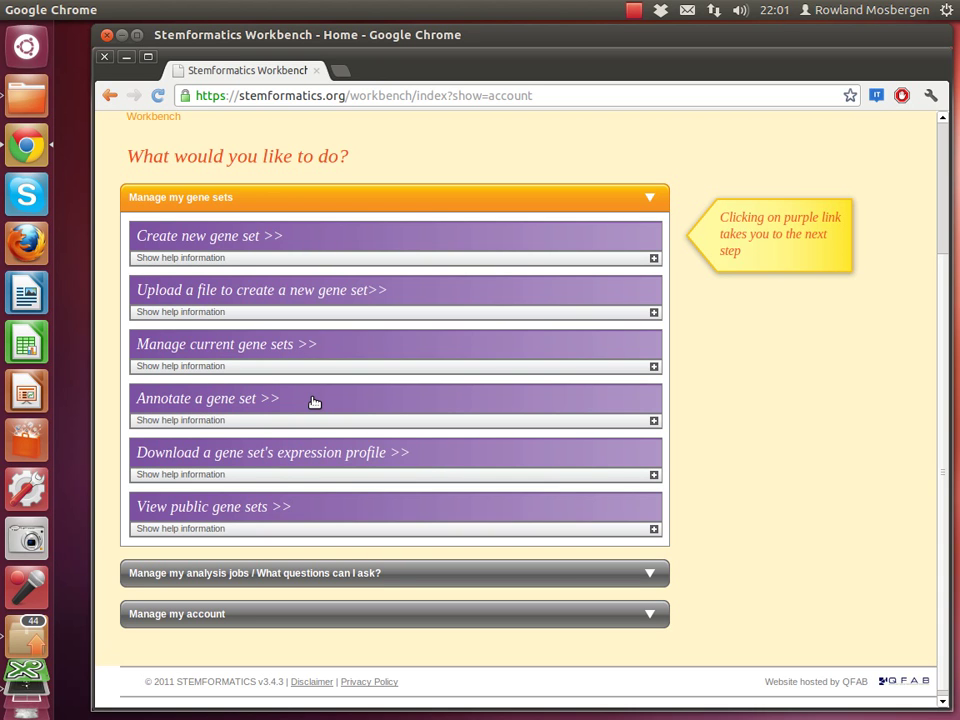
left_click(225, 421)
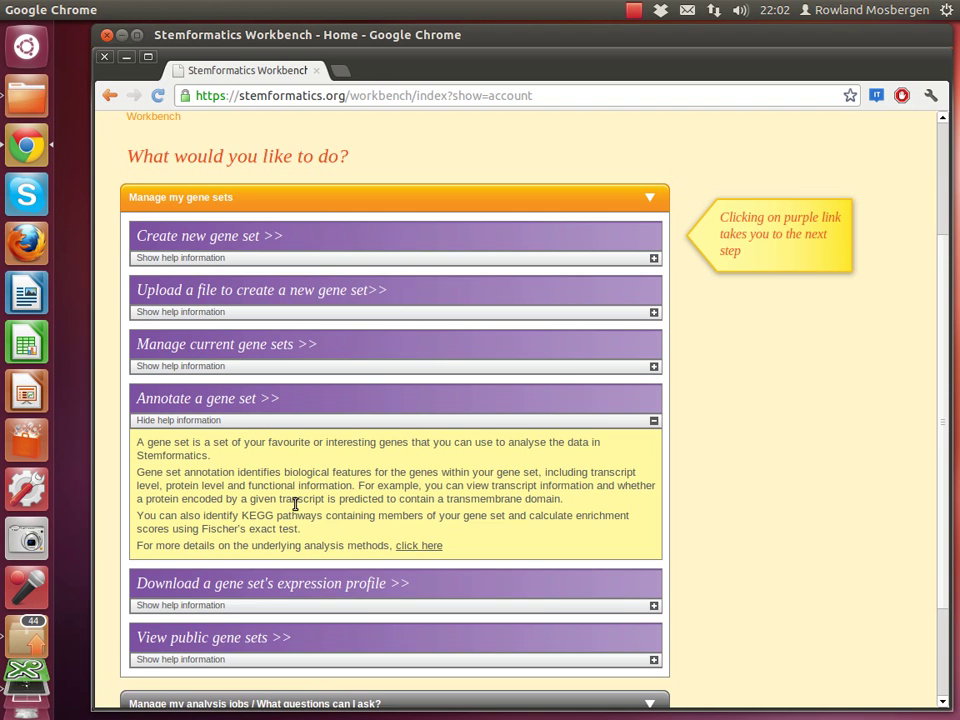
scroll(295, 504, "down", 1)
scroll(295, 504, "down", 2)
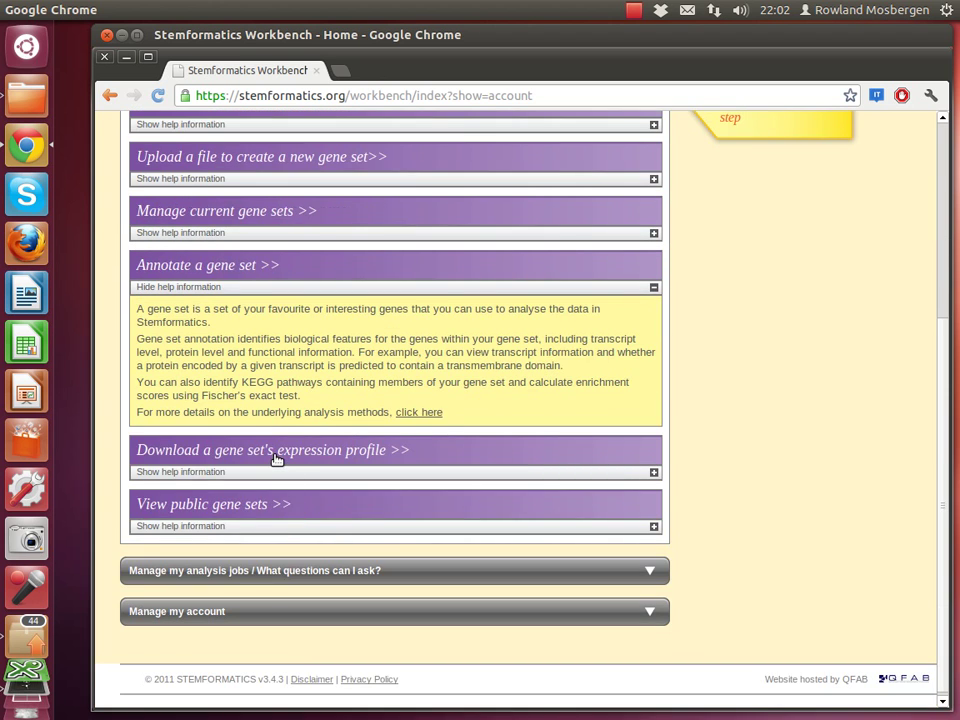
- Open the wizard for downloading a gene set's expression profile and show its help information
left_click(277, 458)
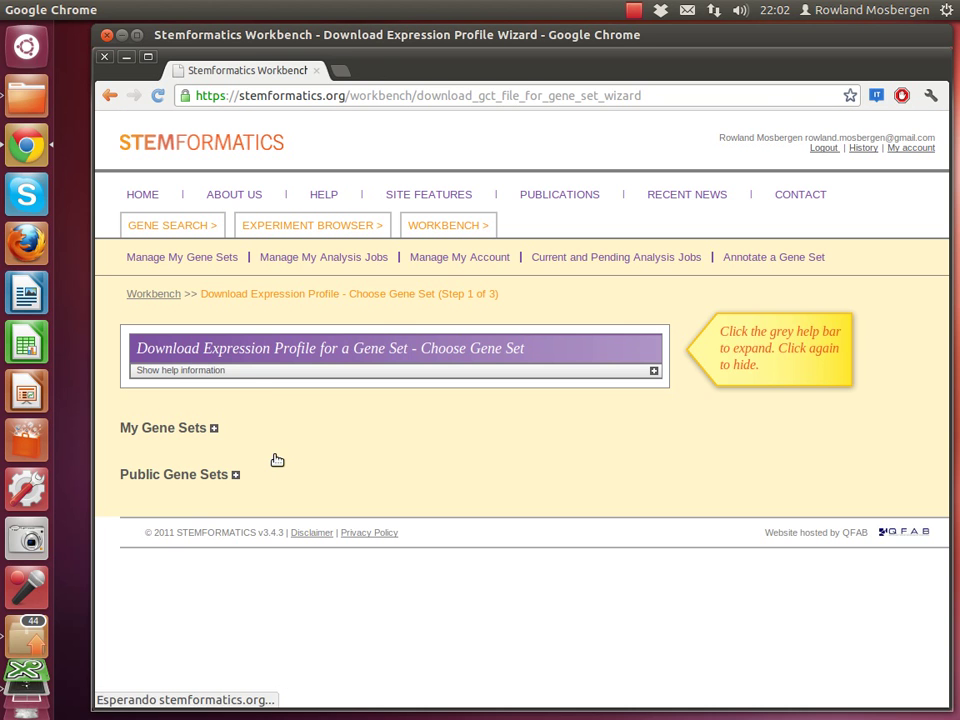
left_click(256, 372)
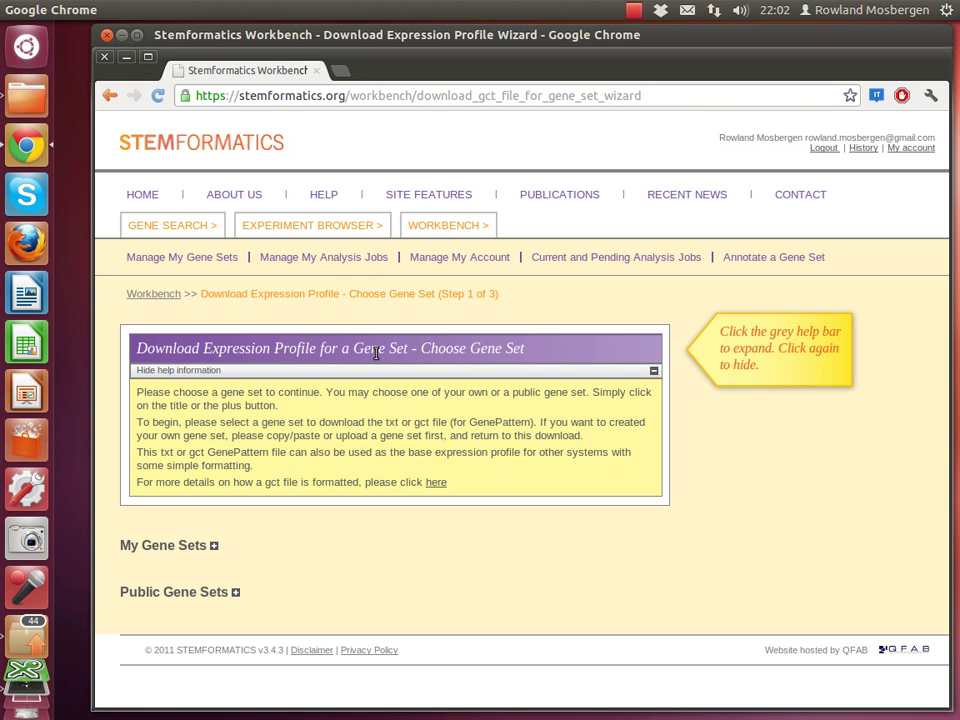
- Return to Manage My Analysis Jobs and examine the list of analysis questions, from Hierarchical cluster to current and pending jobs
left_click(340, 261)
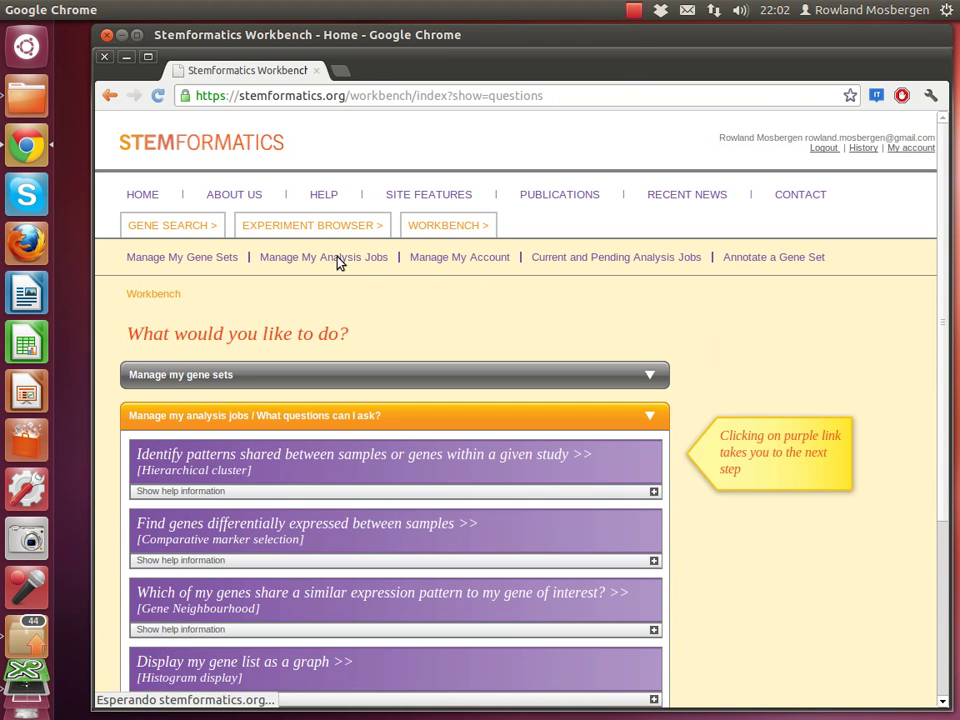
scroll(406, 428, "down", 2)
scroll(406, 428, "down", 3)
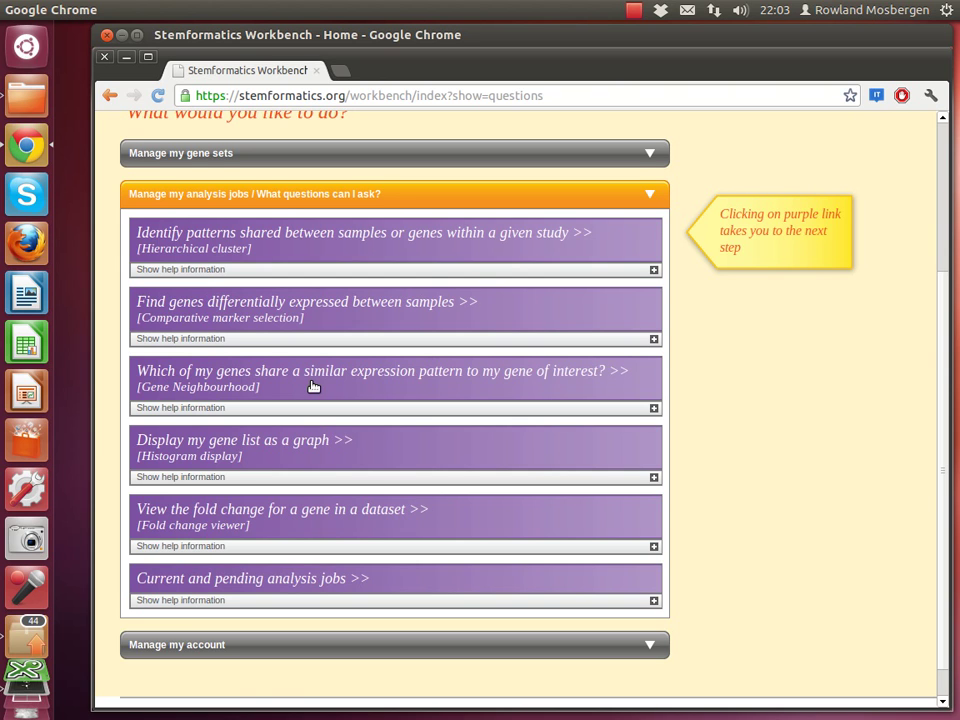
scroll(313, 386, "down", 1)
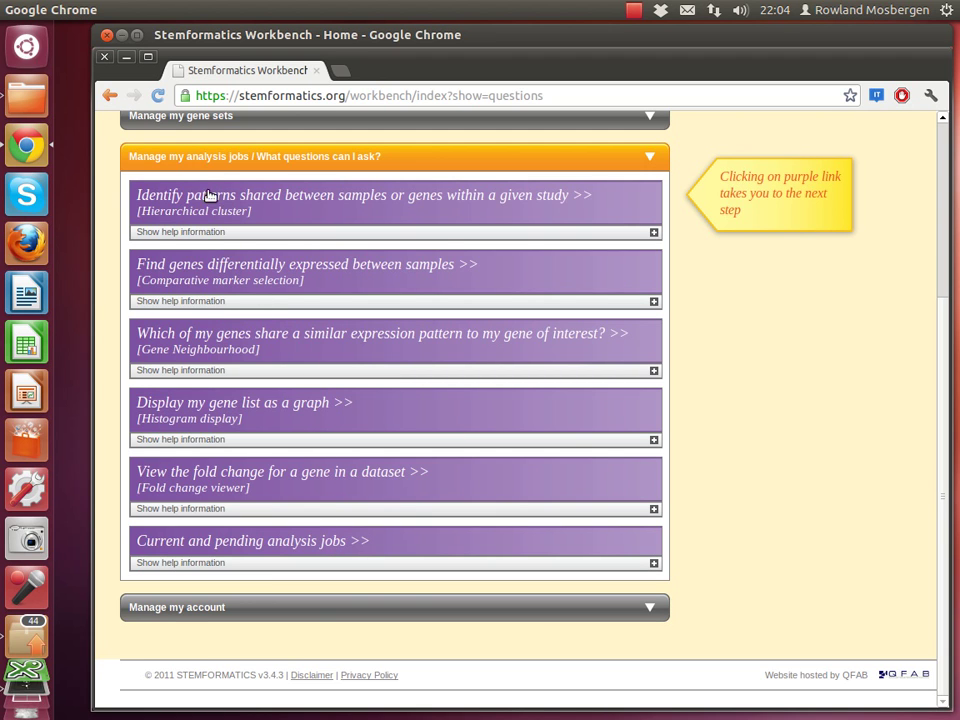
scroll(260, 277, "up", 3)
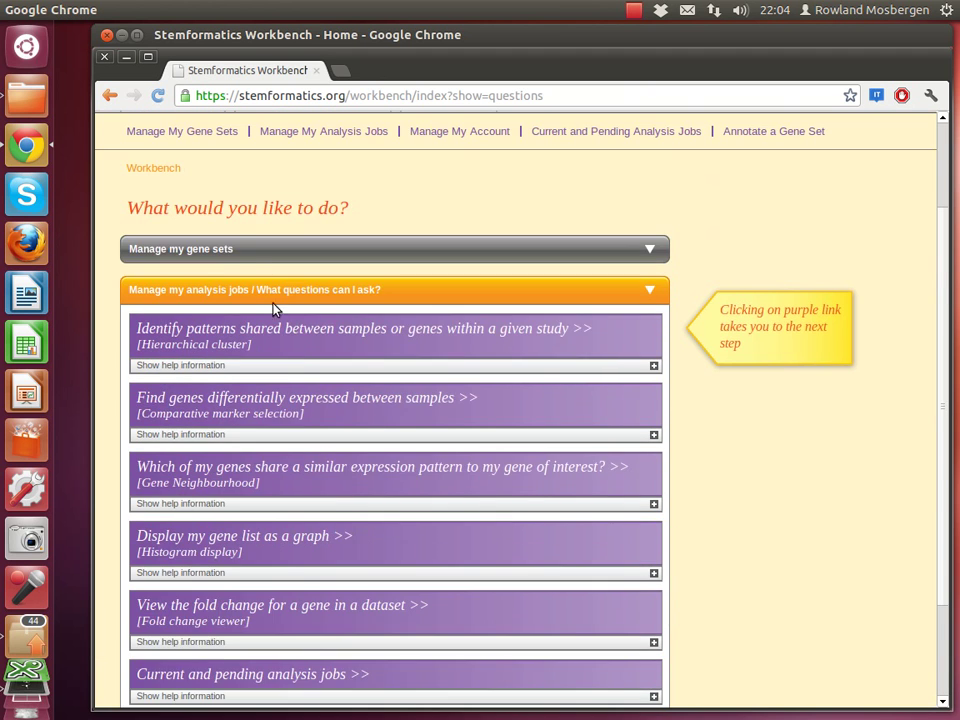
- Open the gene set annotation wizard from the gene set section and switch to the account management options
left_click(247, 256)
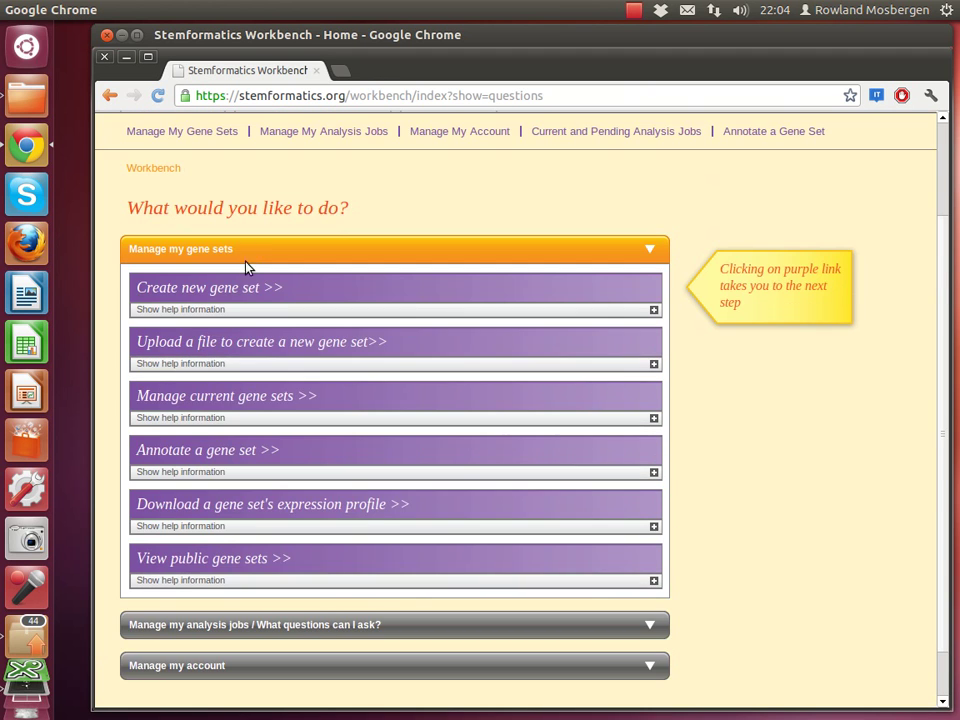
left_click(212, 456)
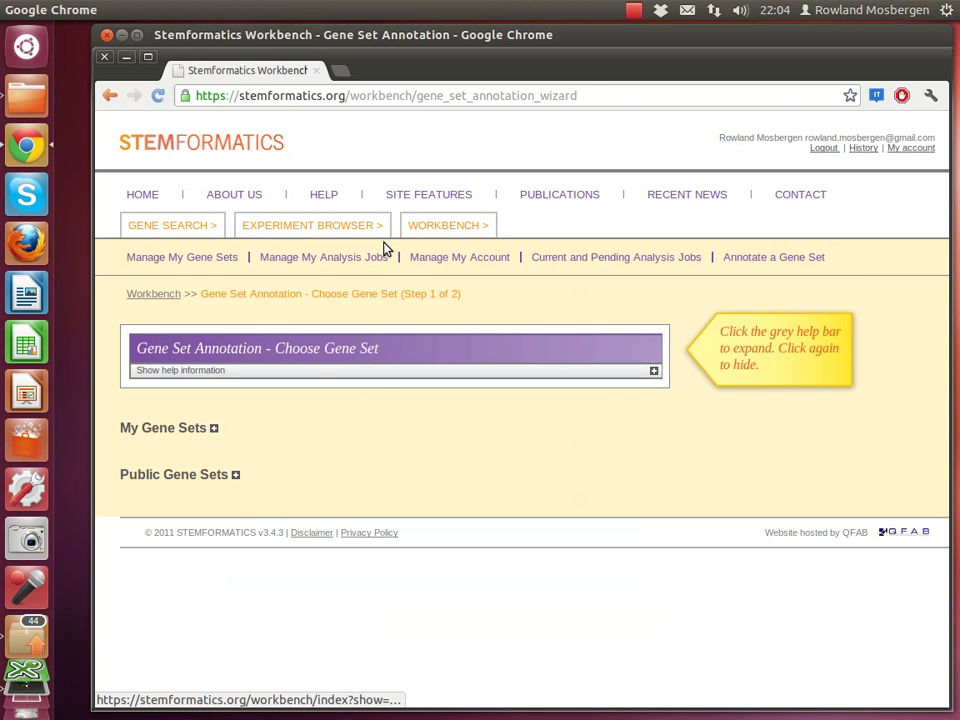
left_click(434, 261)
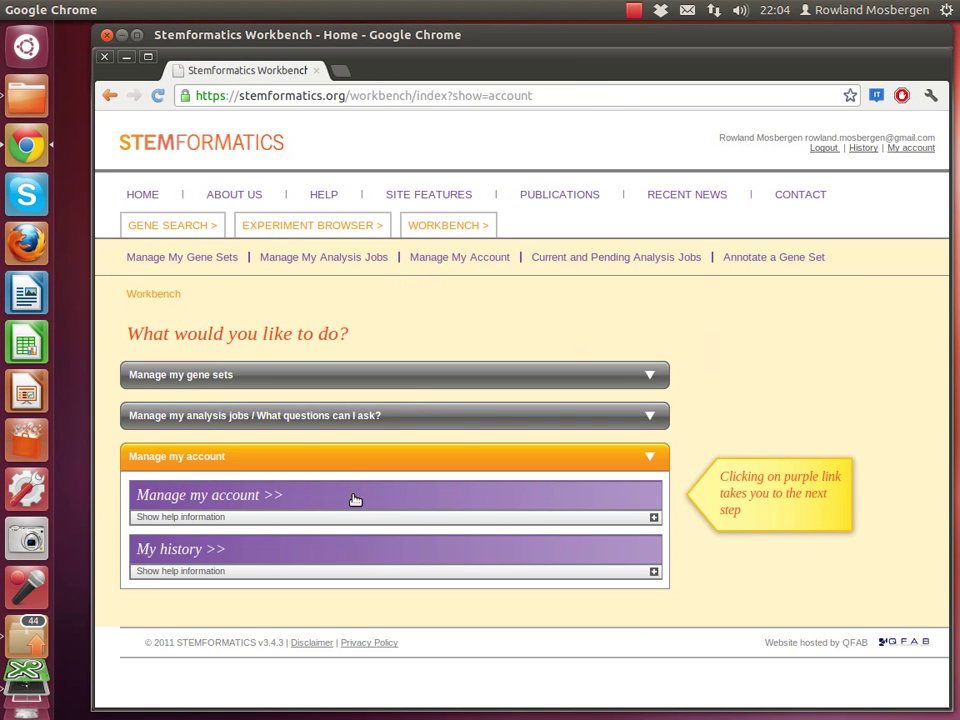